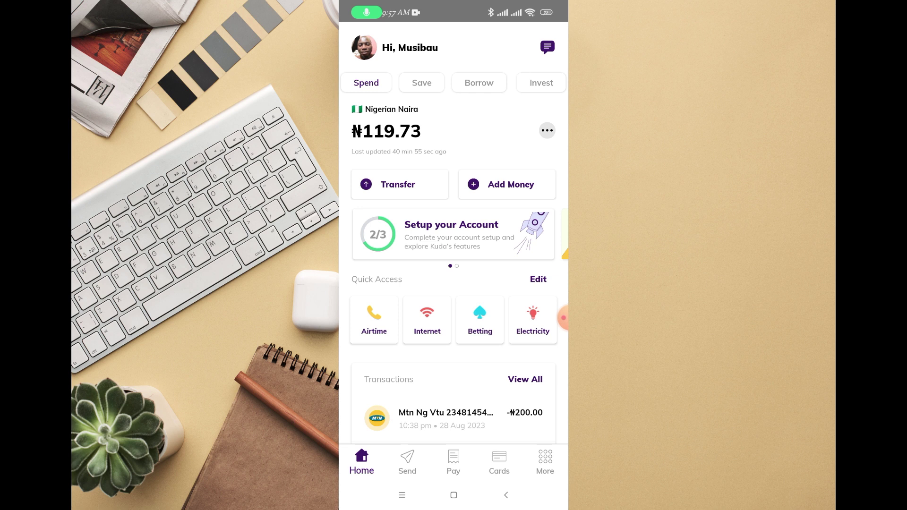
# Step: Open Add Money and choose the card top-up option, showing the ₦100 + 1.5% fee
pyautogui.click(506, 185)
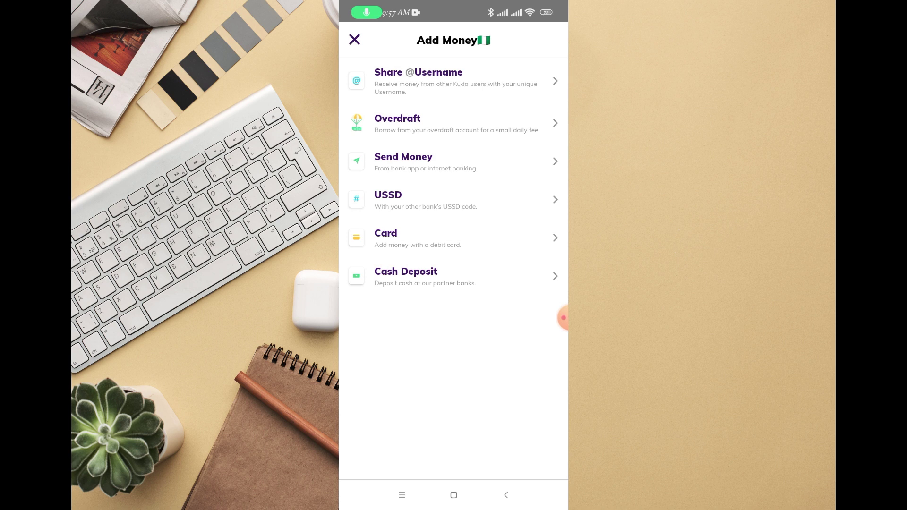
pyautogui.click(453, 238)
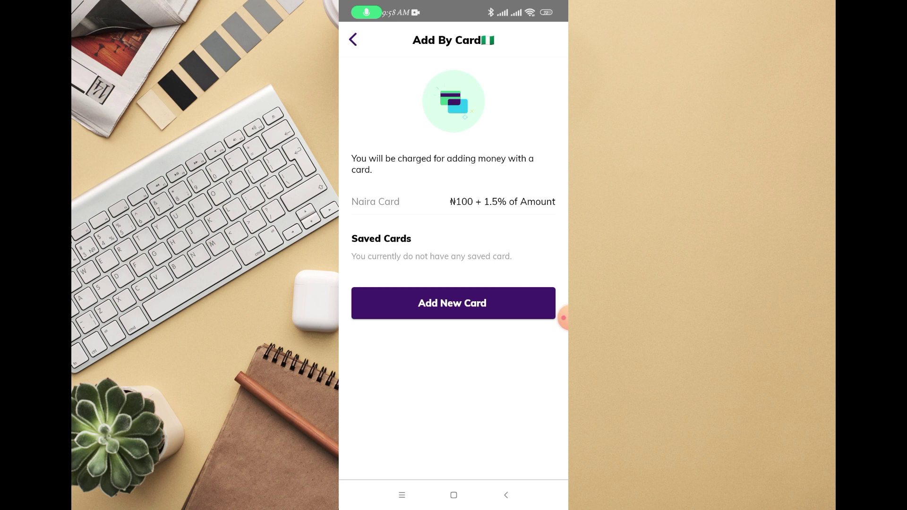
pyautogui.click(451, 302)
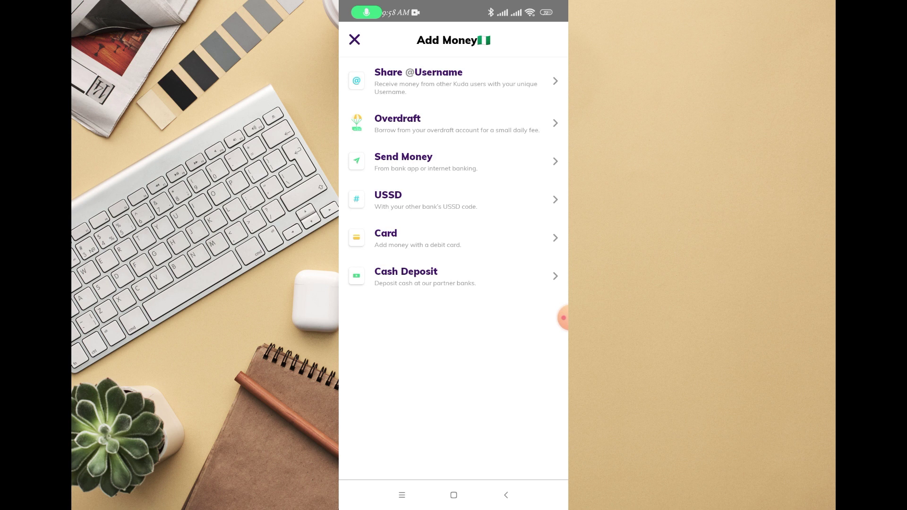
# Step: Open Add By USSD for ₦100 to list bank dial codes like GTBank, Zenith and Access
pyautogui.click(500, 199)
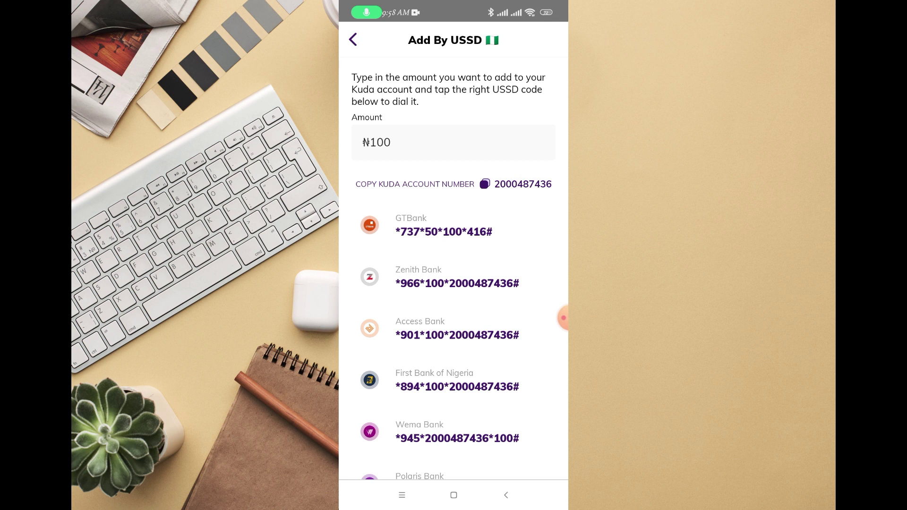
pyautogui.scroll(-2, 454, 340)
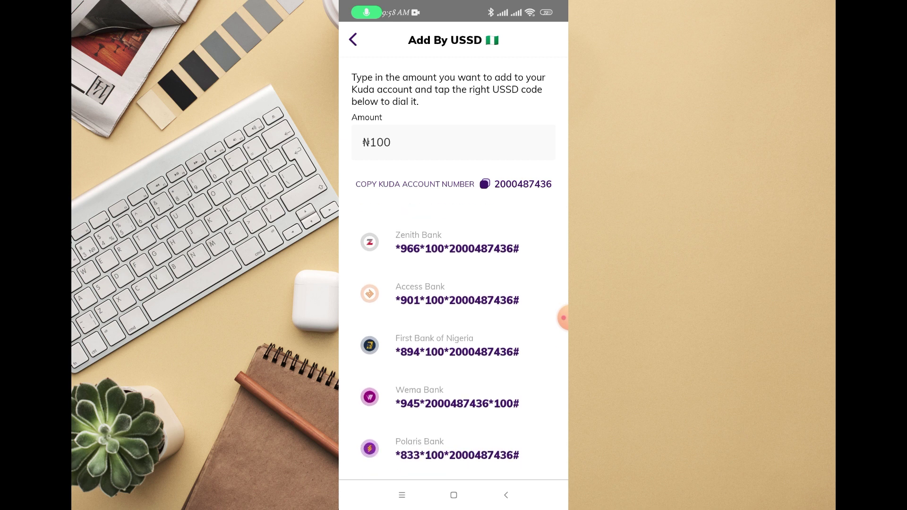
pyautogui.scroll(2, 454, 340)
pyautogui.scroll(-2, 453, 340)
pyautogui.scroll(2, 453, 340)
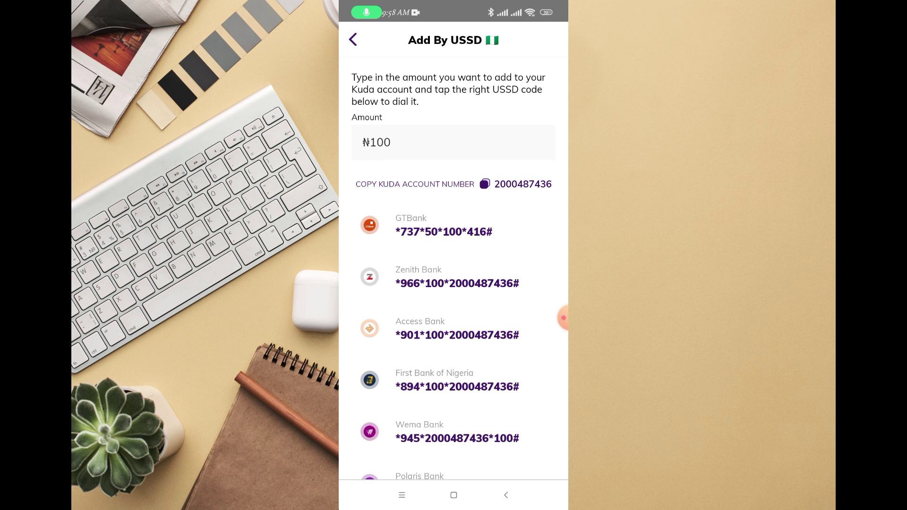
pyautogui.scroll(-2, 453, 340)
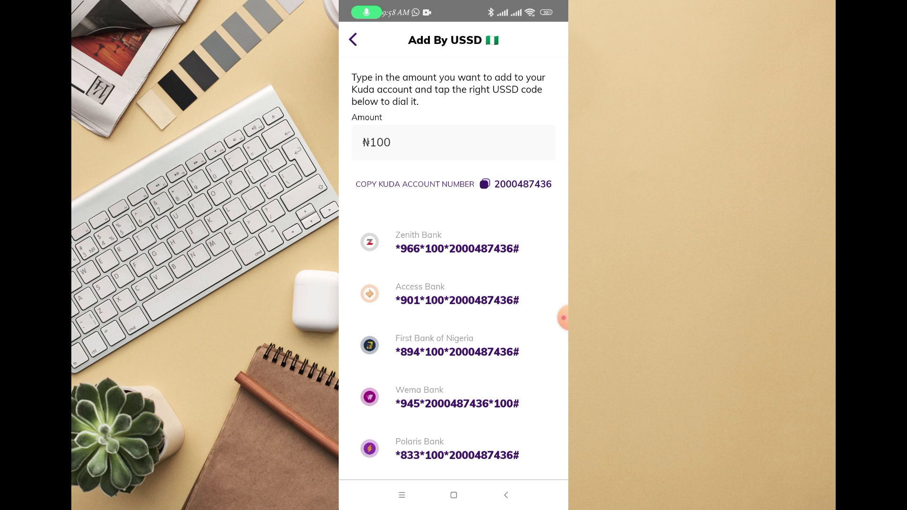
pyautogui.scroll(1, 453, 319)
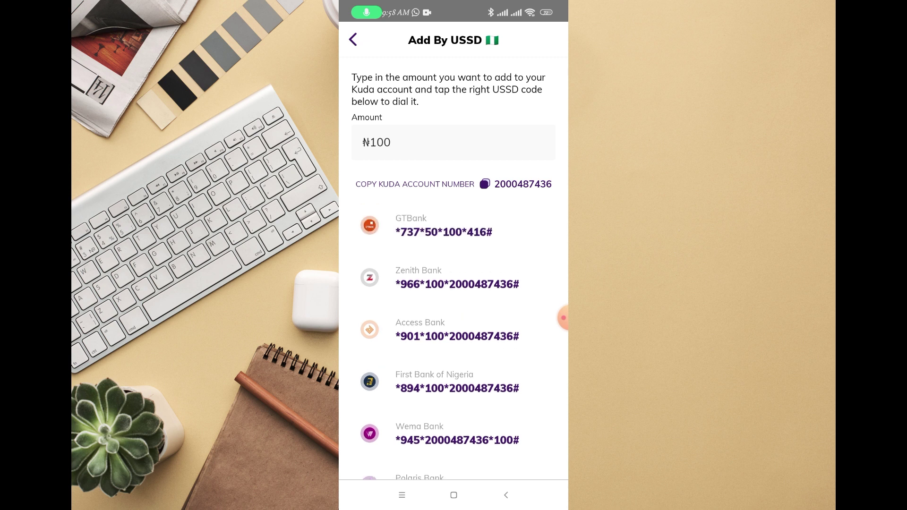